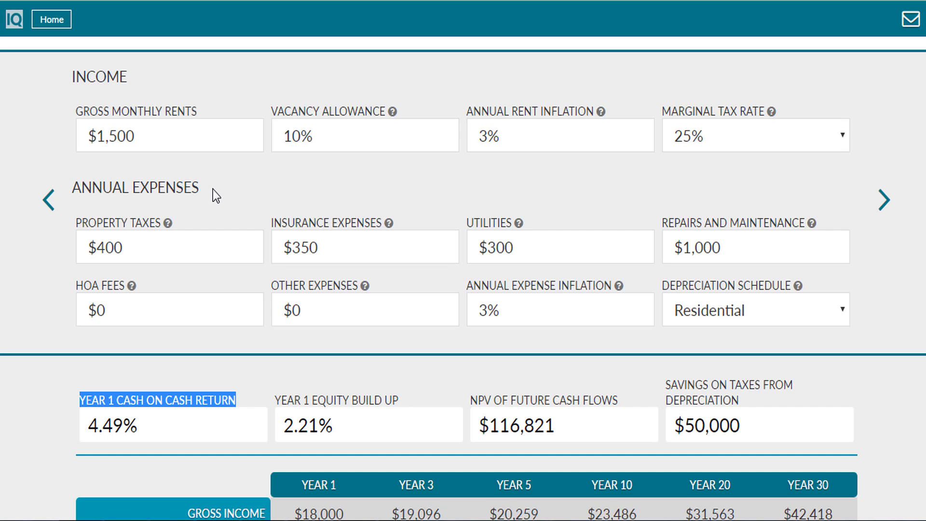
{"action": "left_click", "coordinate": [50, 199]}
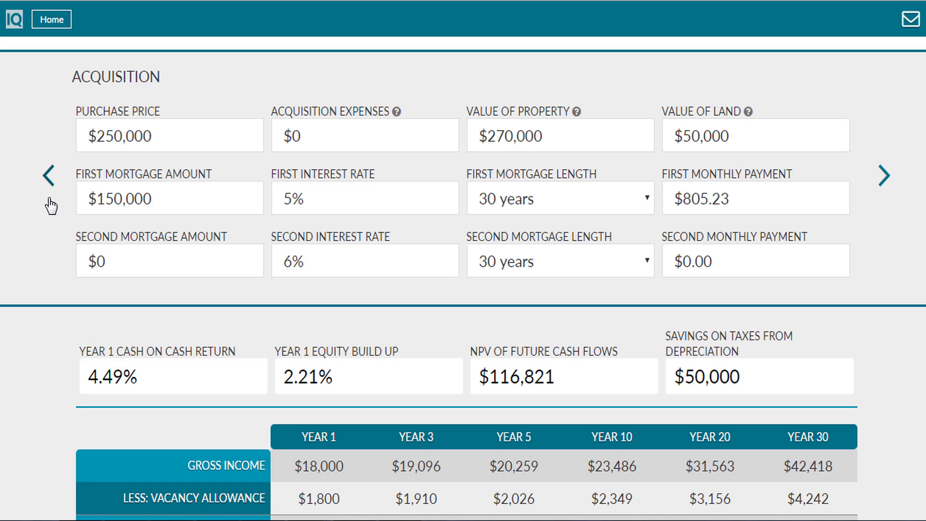
{"action": "left_click", "coordinate": [50, 185]}
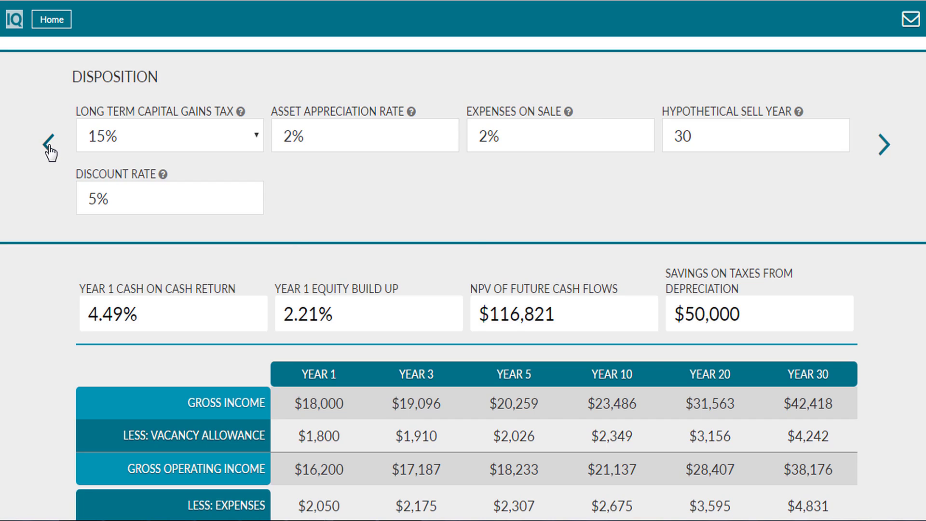
{"action": "left_click", "coordinate": [49, 150]}
{"action": "left_click", "coordinate": [51, 200]}
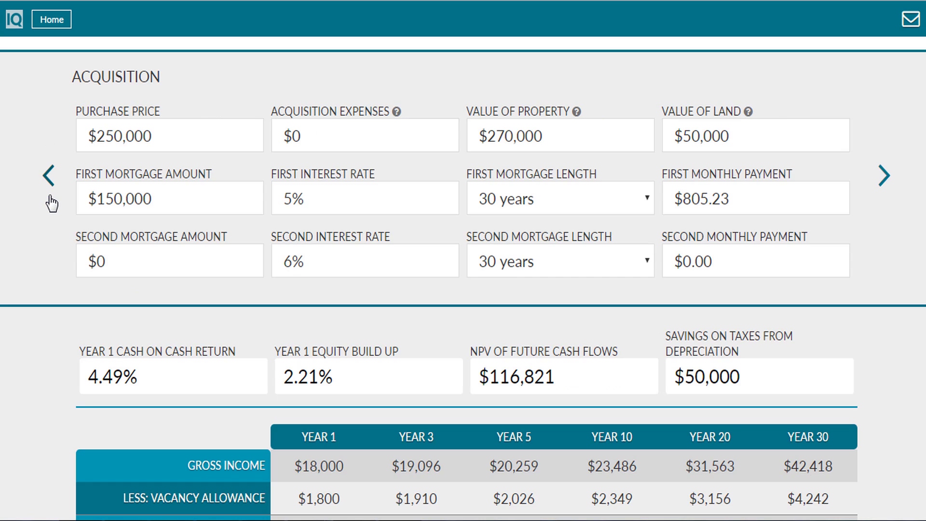
Step: Highlight the first mortgage amount and the purchase price values
{"action": "mouse_move", "coordinate": [187, 362]}
{"action": "left_click_drag", "start_coordinate": [159, 200], "coordinate": [85, 201]}
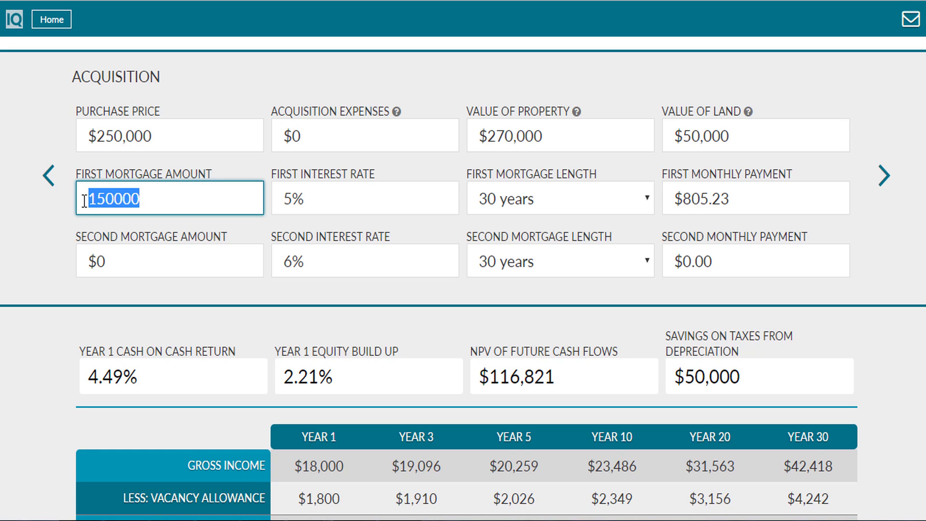
{"action": "left_click", "coordinate": [164, 139]}
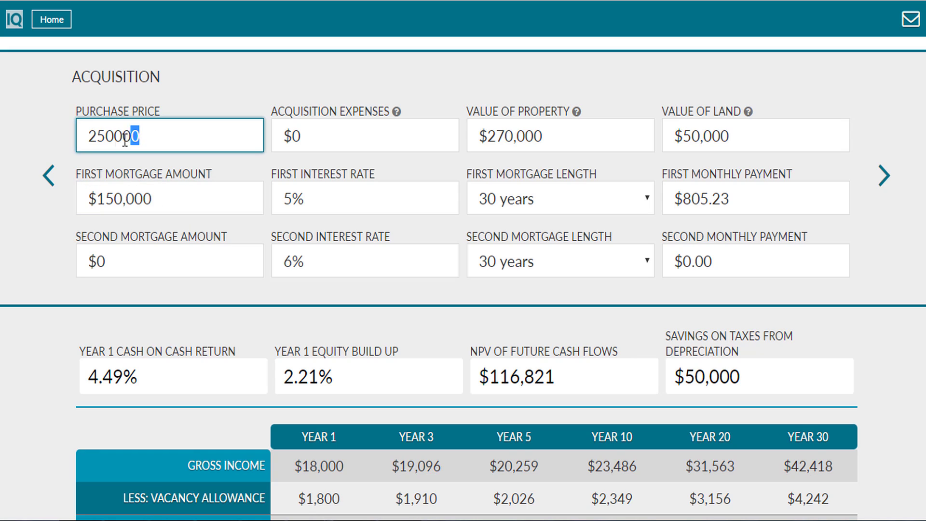
{"action": "left_click_drag", "start_coordinate": [108, 140], "coordinate": [83, 137]}
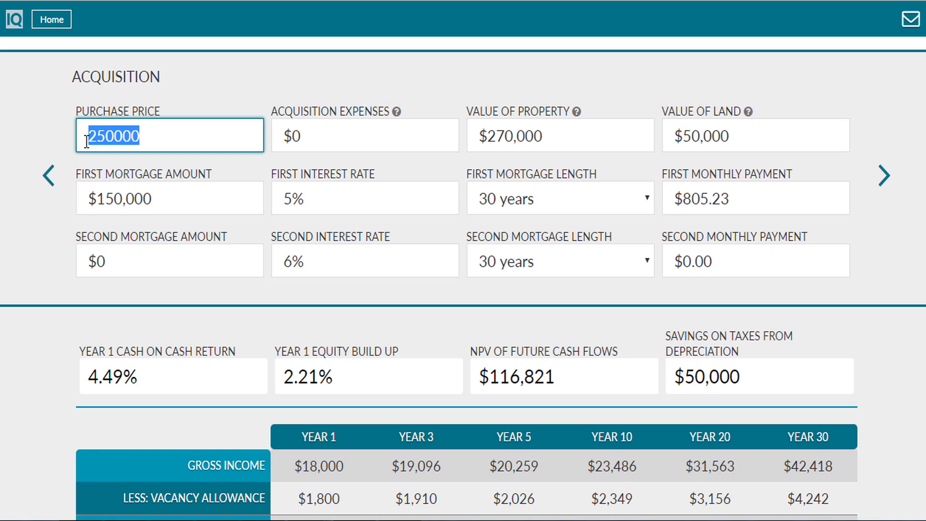
Step: Replace the 0 acquisition expenses with 5000 and commit so results recalculate
{"action": "left_click", "coordinate": [198, 86]}
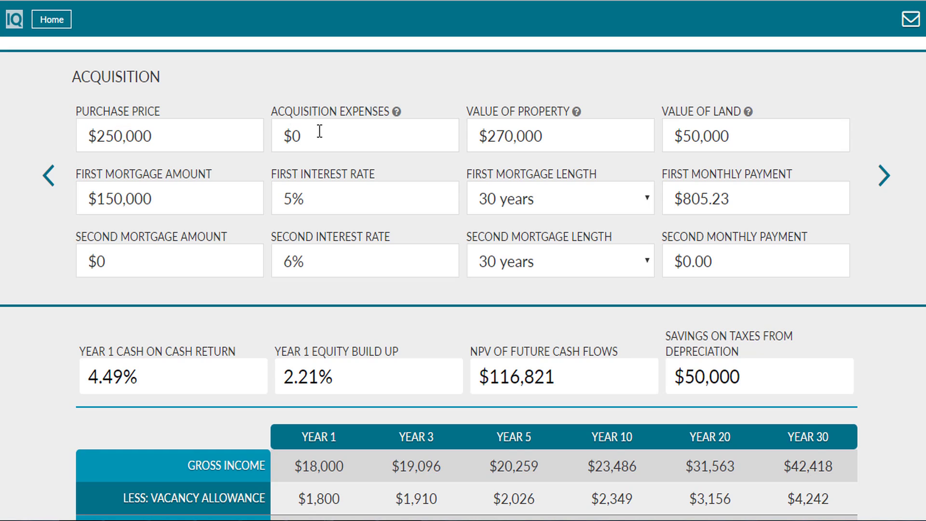
{"action": "left_click_drag", "start_coordinate": [378, 132], "coordinate": [279, 138]}
{"action": "type", "text": "5000"}
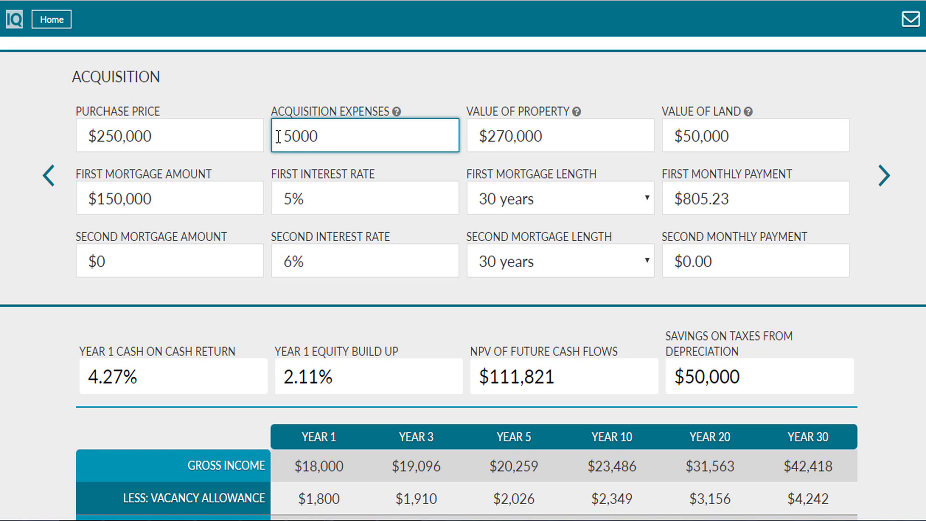
{"action": "key", "text": "BackSpace"}
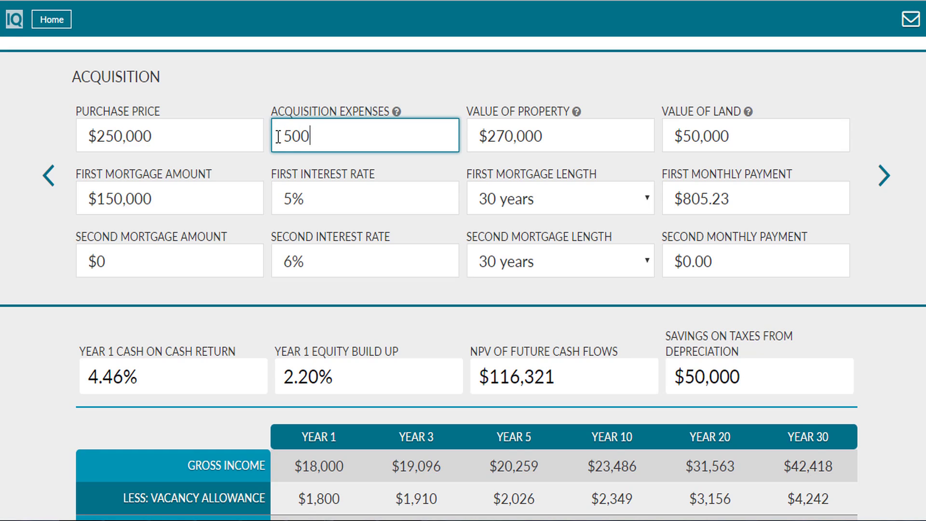
{"action": "key", "text": "BackSpace"}
{"action": "type", "text": "00"}
{"action": "key", "text": "Tab"}
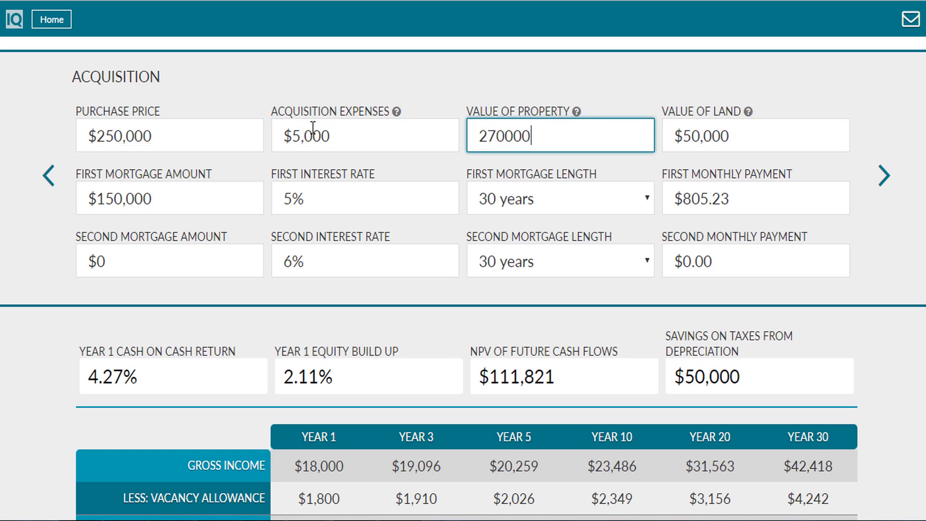
{"action": "left_click", "coordinate": [322, 74]}
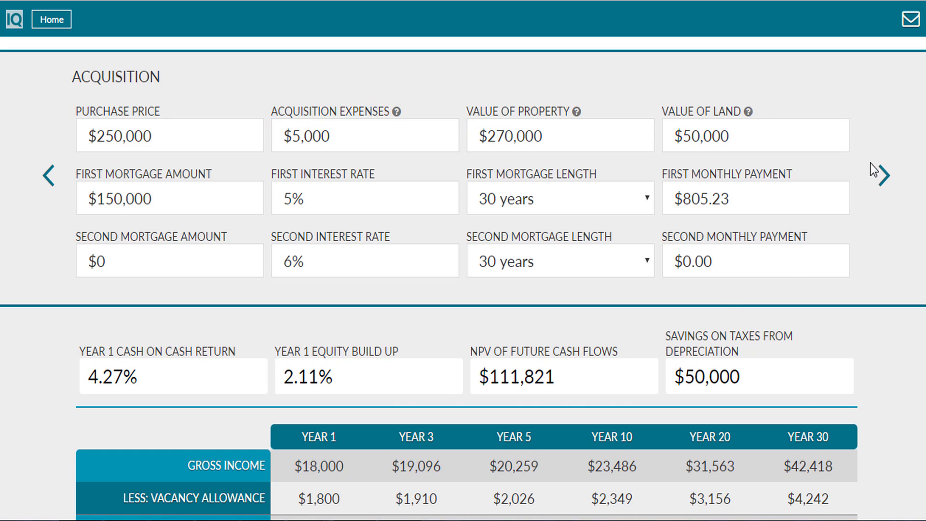
Step: Review the $1,500 gross monthly rents and leave the vacancy allowance at 10%
{"action": "left_click", "coordinate": [884, 176]}
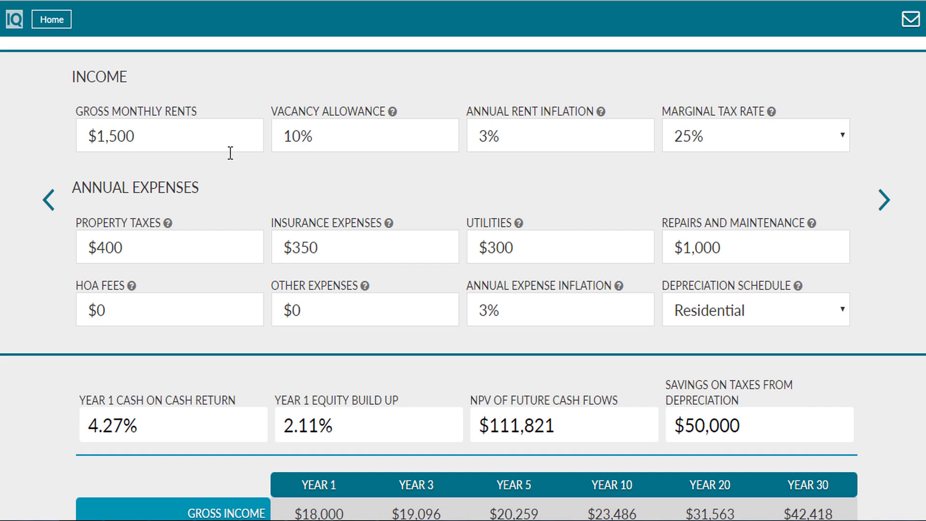
{"action": "left_click_drag", "start_coordinate": [137, 137], "coordinate": [87, 136]}
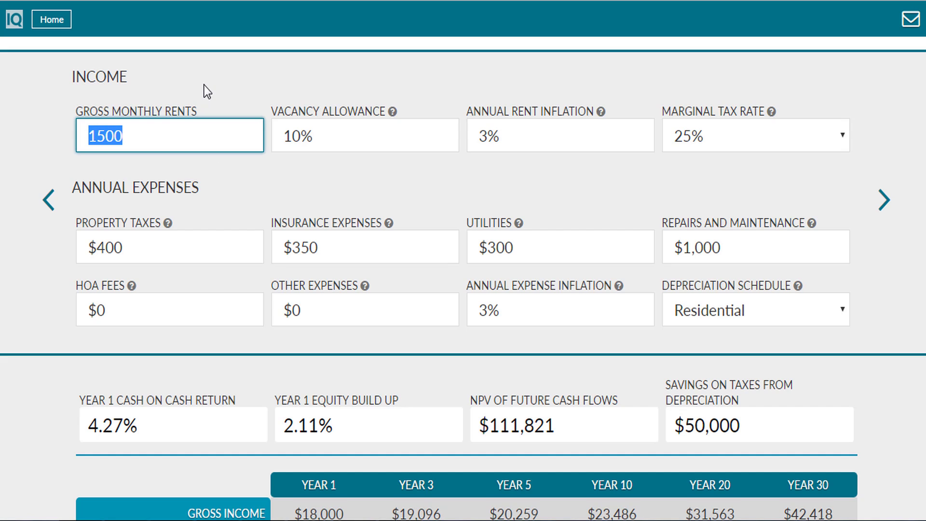
{"action": "left_click_drag", "start_coordinate": [314, 139], "coordinate": [280, 128]}
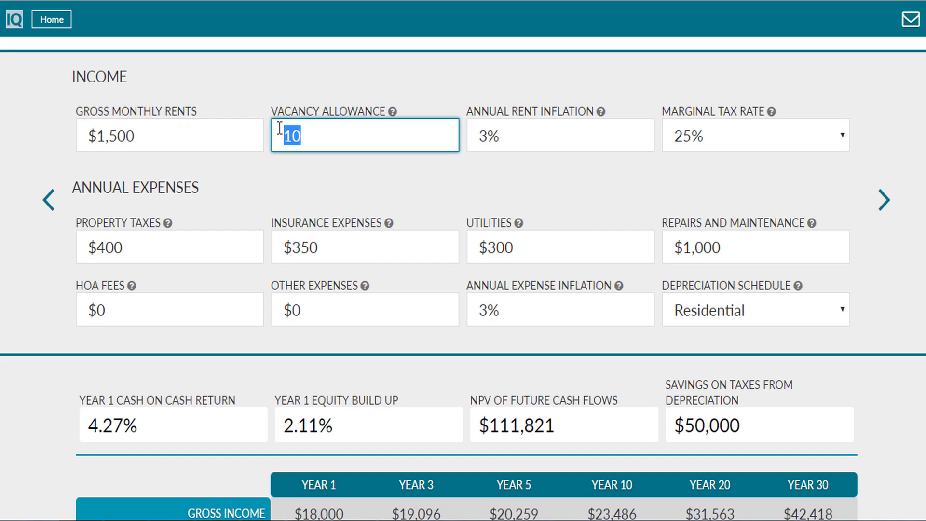
{"action": "left_click", "coordinate": [294, 87]}
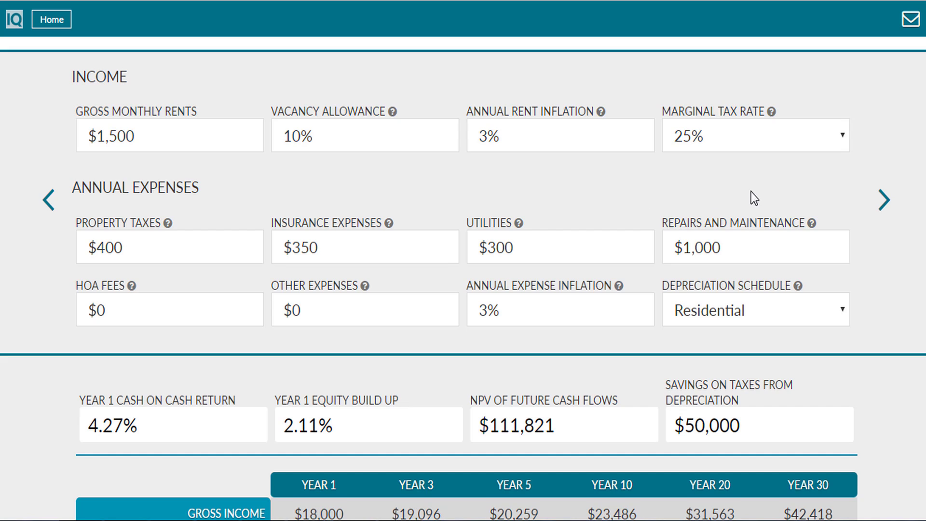
{"action": "left_click_drag", "start_coordinate": [204, 186], "coordinate": [178, 187]}
{"action": "left_click", "coordinate": [177, 187]}
Step: Recheck the first mortgage amount and monthly payment, then return to the income inputs
{"action": "left_click", "coordinate": [48, 201]}
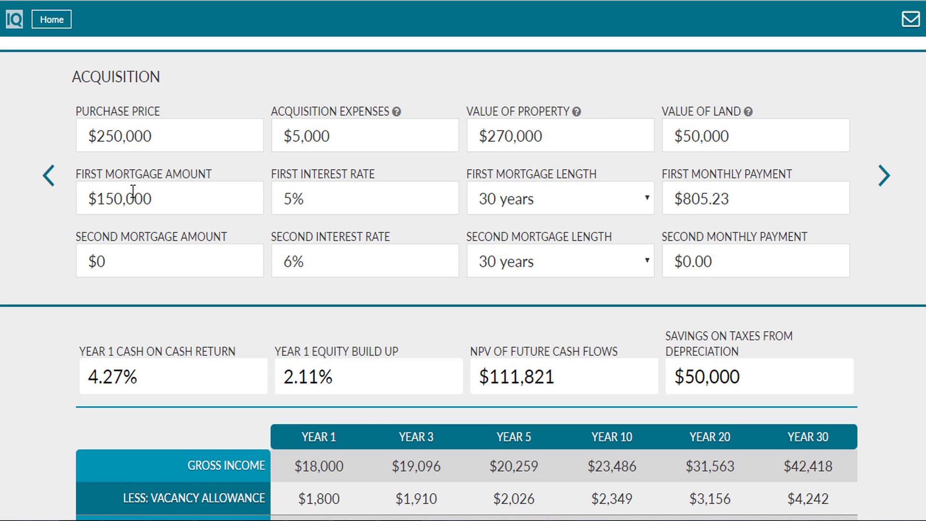
{"action": "left_click", "coordinate": [178, 196]}
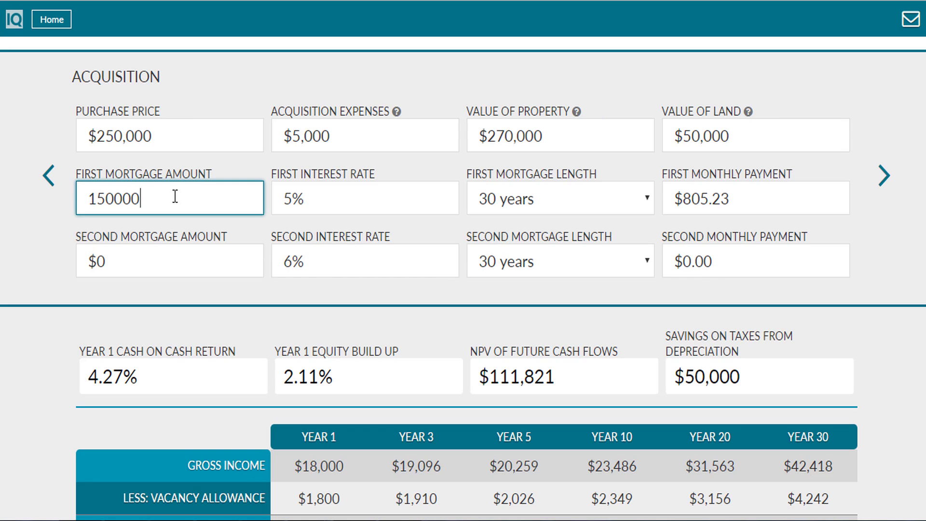
{"action": "left_click", "coordinate": [738, 196]}
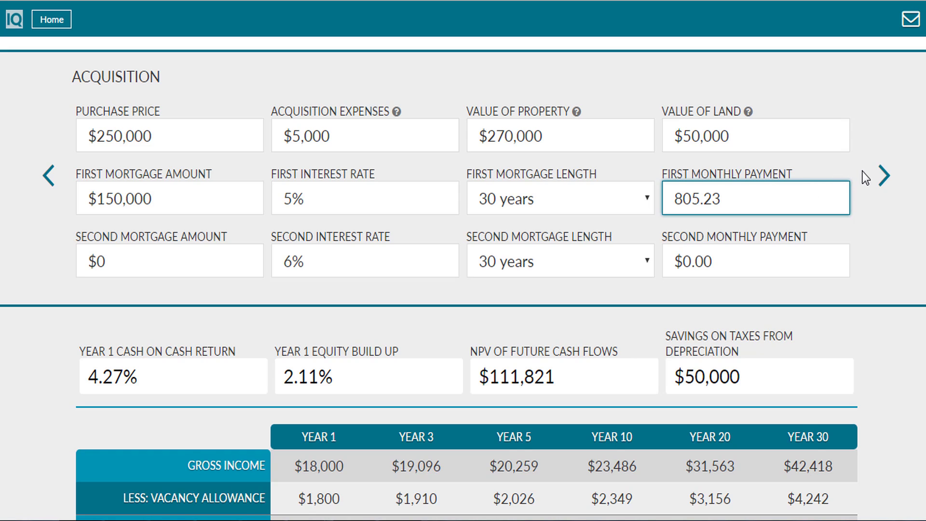
{"action": "left_click", "coordinate": [886, 179]}
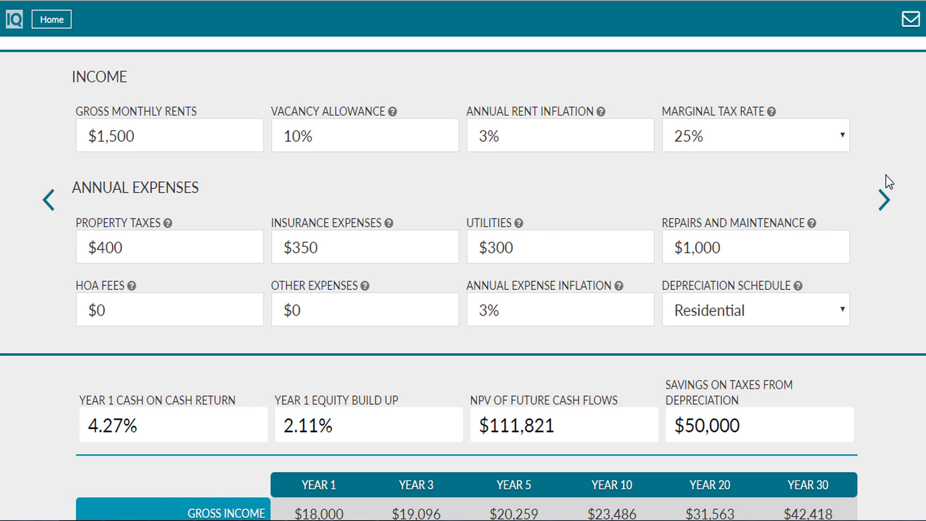
{"action": "left_click", "coordinate": [842, 307]}
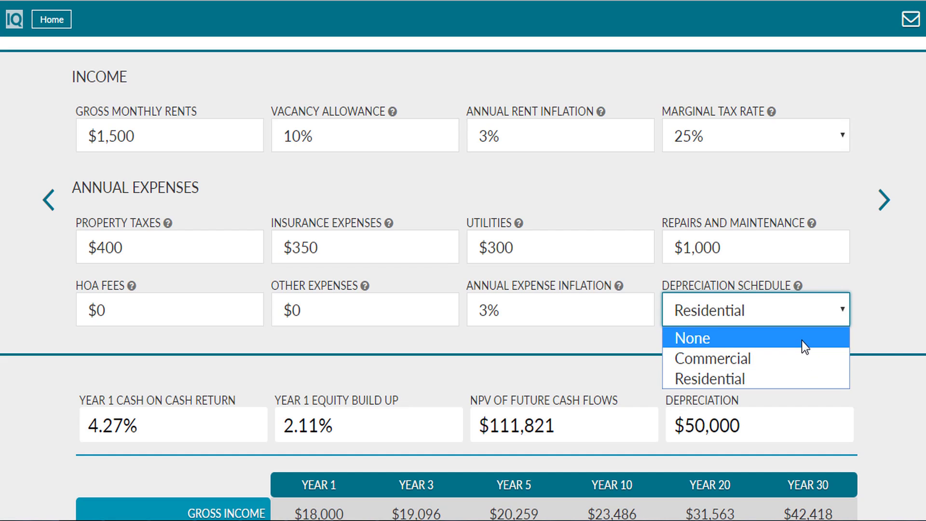
{"action": "left_click", "coordinate": [810, 286]}
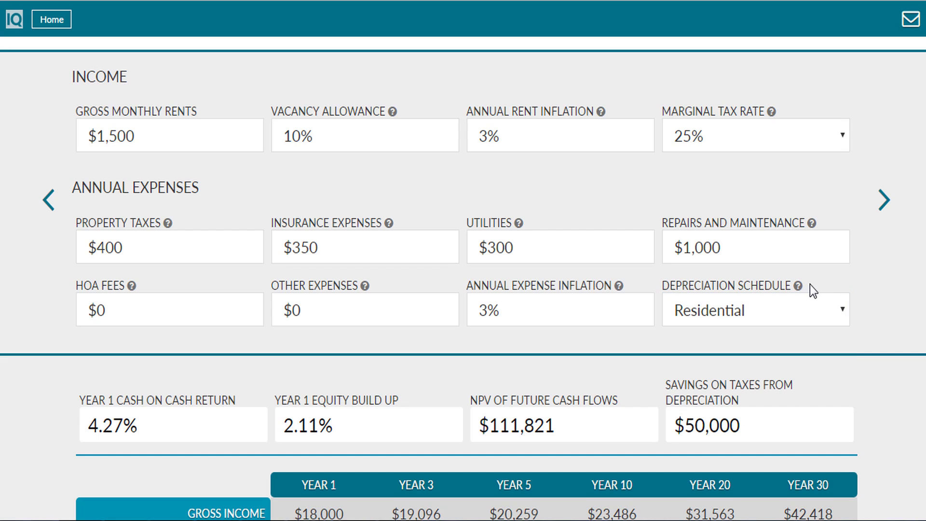
Step: Scroll down to the projection table and highlight the Less: Depreciation row
{"action": "mouse_move", "coordinate": [798, 287]}
{"action": "scroll", "coordinate": [463, 278], "scroll_direction": "down", "scroll_amount": 7}
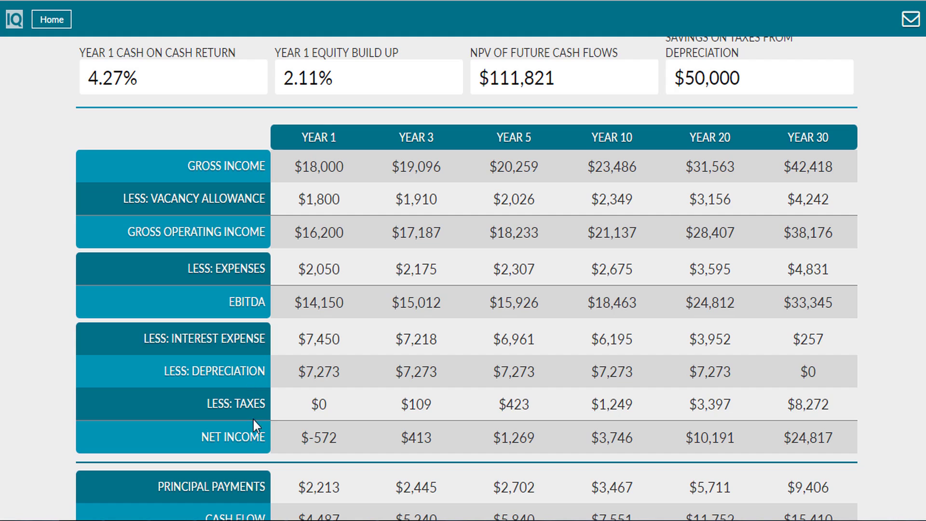
{"action": "mouse_move", "coordinate": [253, 431]}
{"action": "mouse_move", "coordinate": [265, 371]}
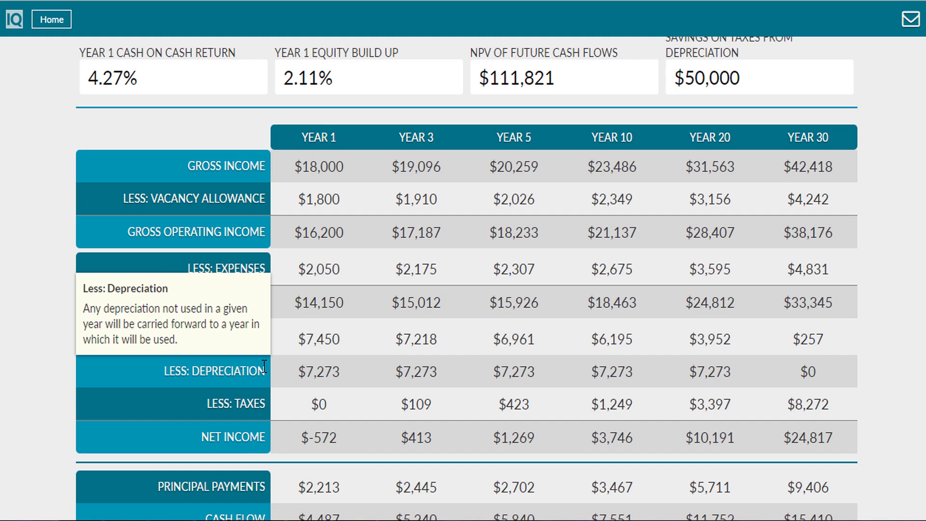
{"action": "left_click_drag", "start_coordinate": [265, 371], "coordinate": [162, 371]}
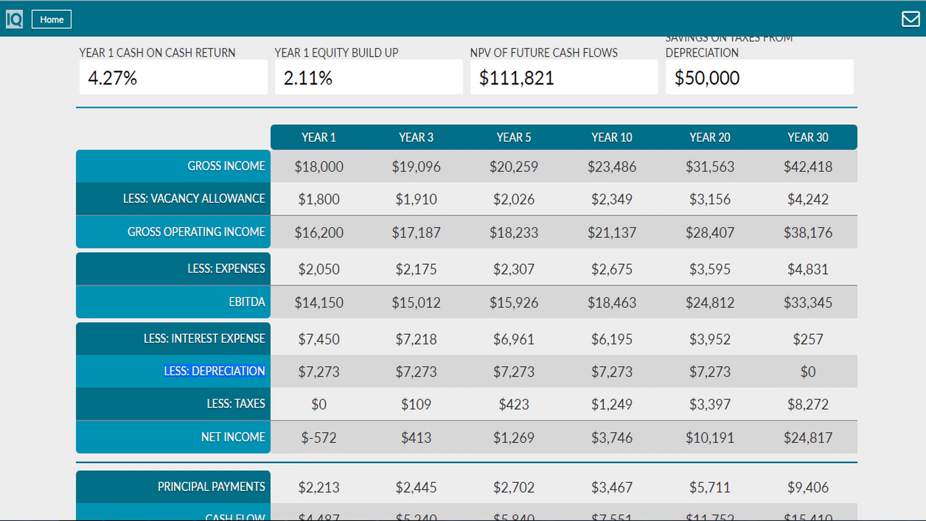
Step: Highlight the Year 1 net income of $-572 and Year 1 taxes of $0
{"action": "scroll", "coordinate": [467, 278], "scroll_direction": "down", "scroll_amount": 2}
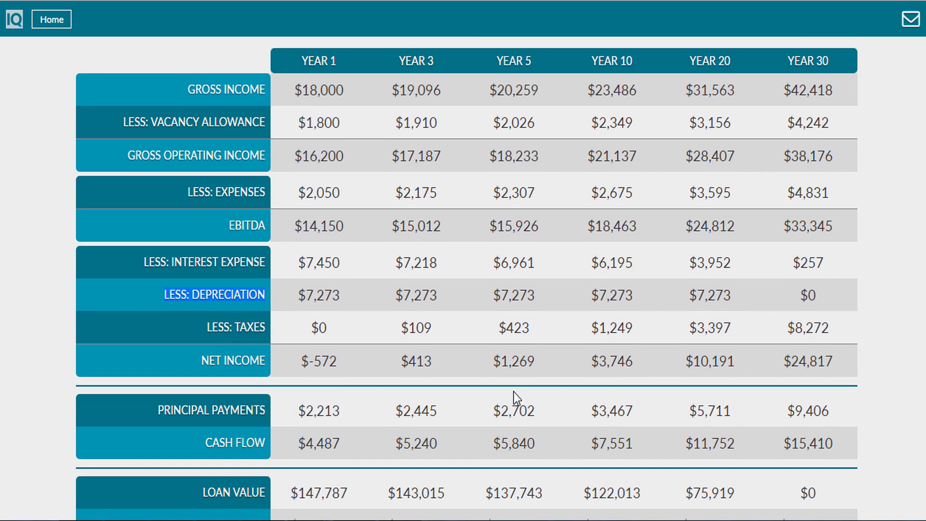
{"action": "left_click_drag", "start_coordinate": [337, 365], "coordinate": [301, 365]}
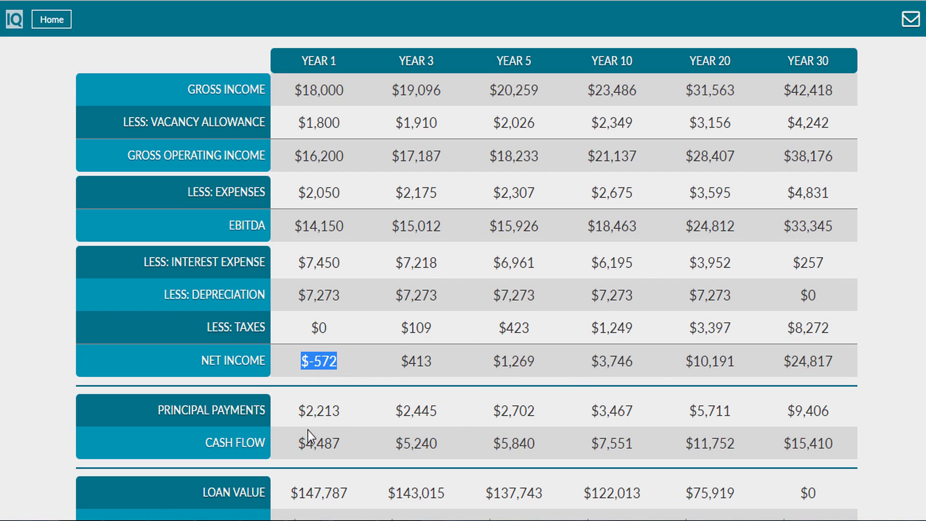
{"action": "left_click", "coordinate": [330, 326]}
{"action": "left_click_drag", "start_coordinate": [330, 326], "coordinate": [311, 330]}
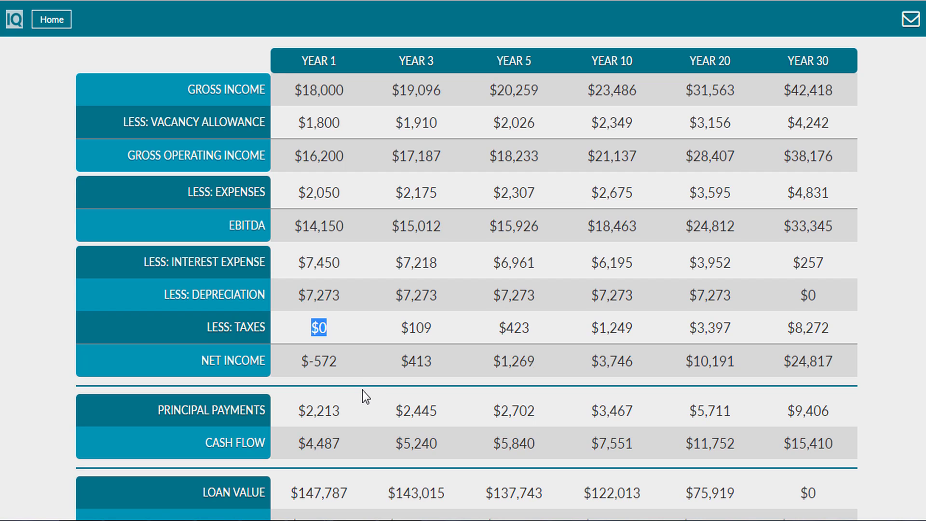
{"action": "scroll", "coordinate": [891, 237], "scroll_direction": "up", "scroll_amount": 9}
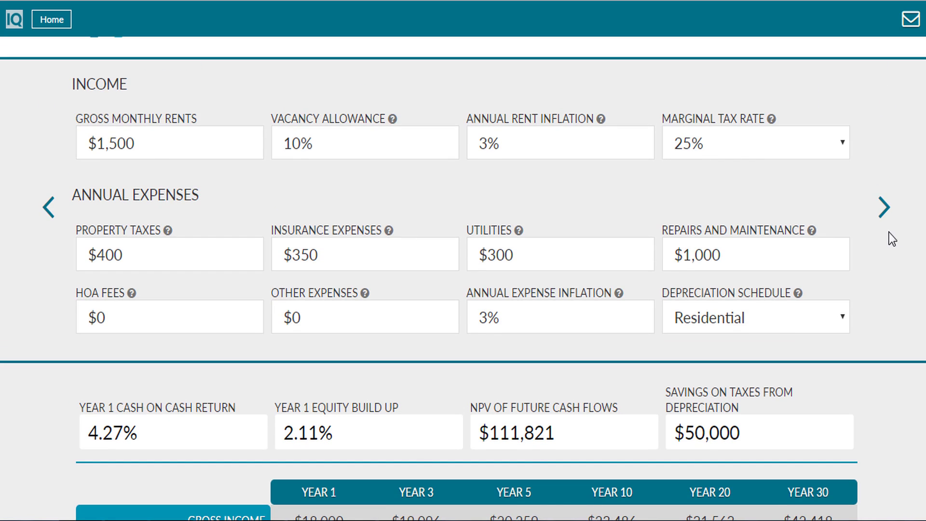
{"action": "left_click", "coordinate": [884, 207]}
{"action": "left_click", "coordinate": [49, 153]}
{"action": "left_click", "coordinate": [792, 138]}
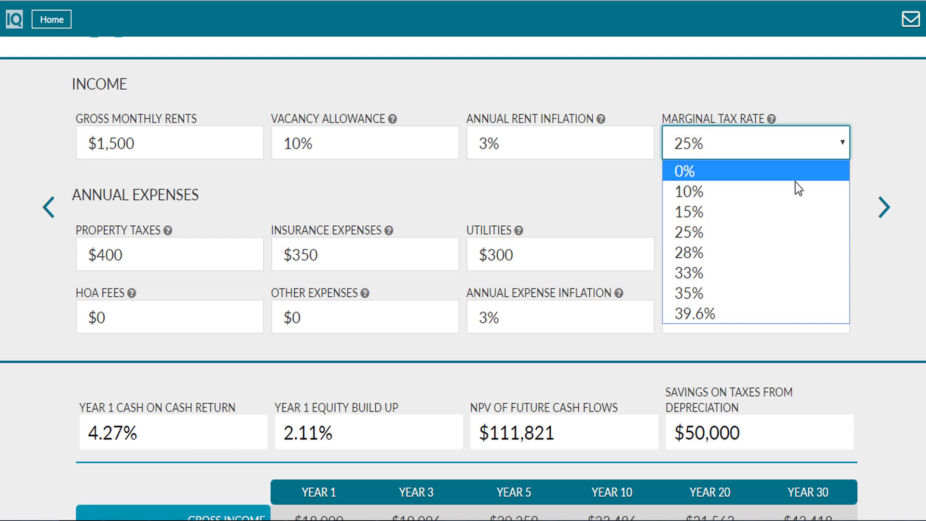
{"action": "left_click", "coordinate": [858, 149]}
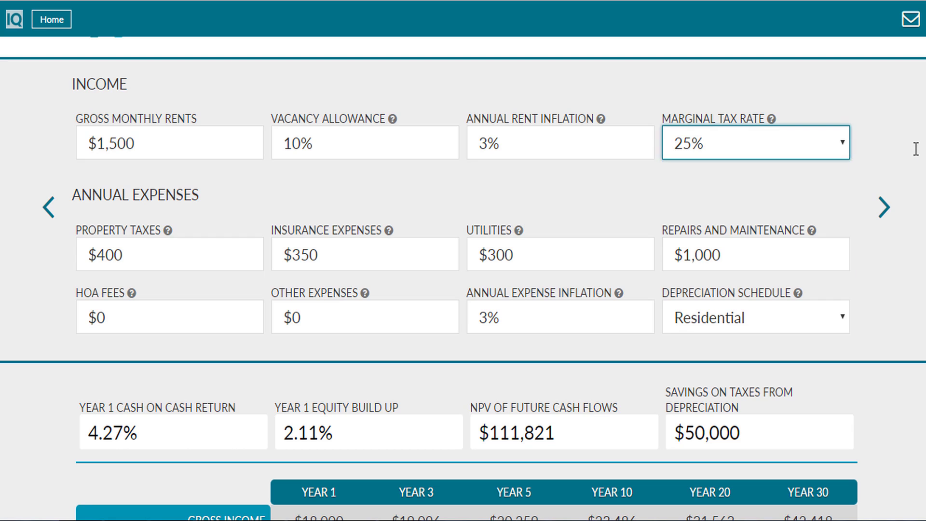
{"action": "scroll", "coordinate": [858, 149], "scroll_direction": "down", "scroll_amount": 2}
{"action": "scroll", "coordinate": [463, 278], "scroll_direction": "down", "scroll_amount": 6}
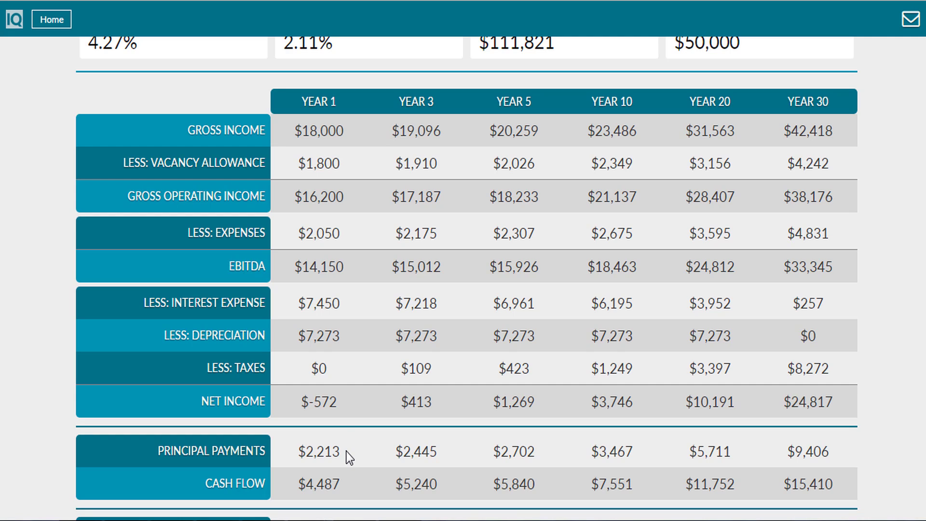
Step: Highlight Year 1 depreciation $7,273, principal payment $2,213 and cash flow $4,487
{"action": "left_click_drag", "start_coordinate": [341, 336], "coordinate": [298, 330]}
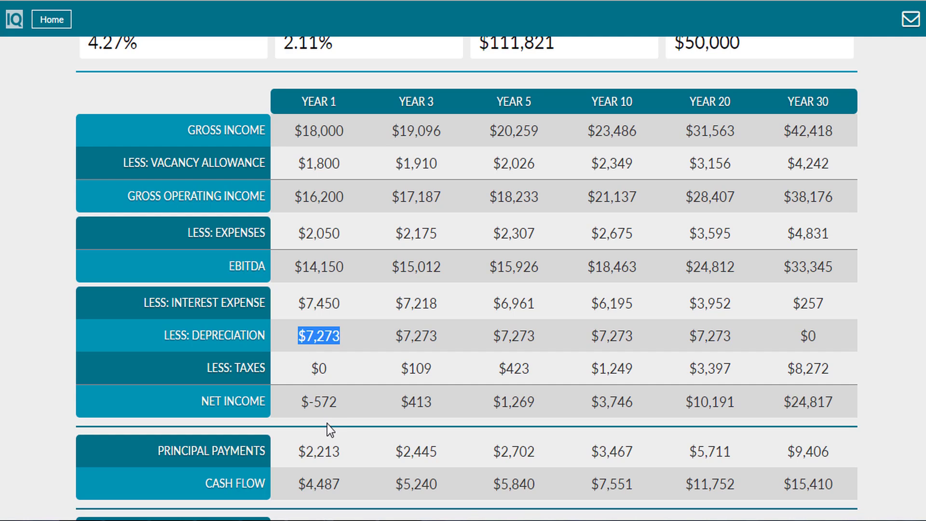
{"action": "left_click", "coordinate": [335, 452]}
{"action": "left_click_drag", "start_coordinate": [335, 452], "coordinate": [301, 452]}
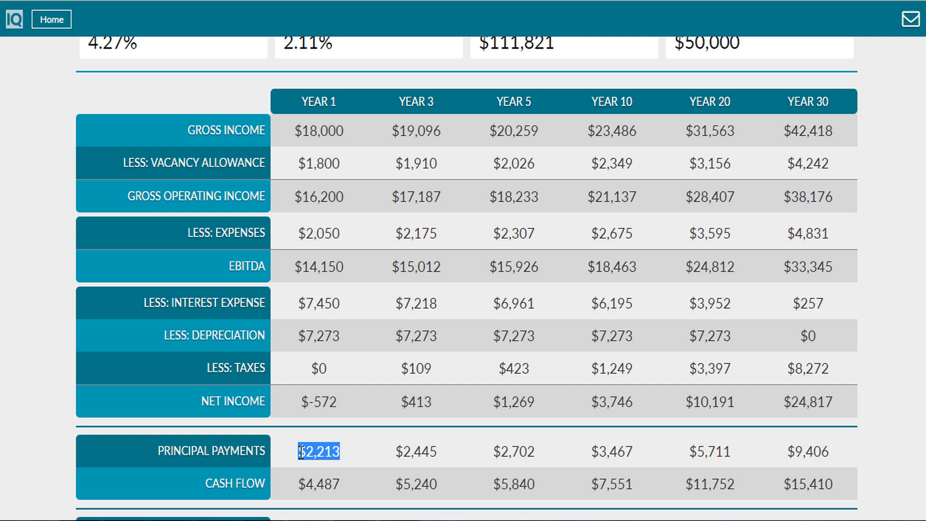
{"action": "left_click", "coordinate": [340, 486]}
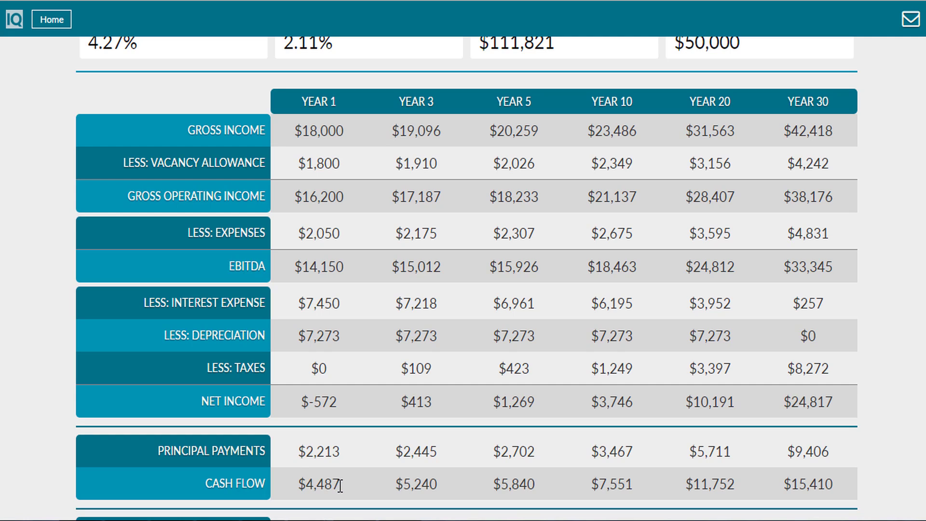
{"action": "left_click_drag", "start_coordinate": [340, 486], "coordinate": [306, 484]}
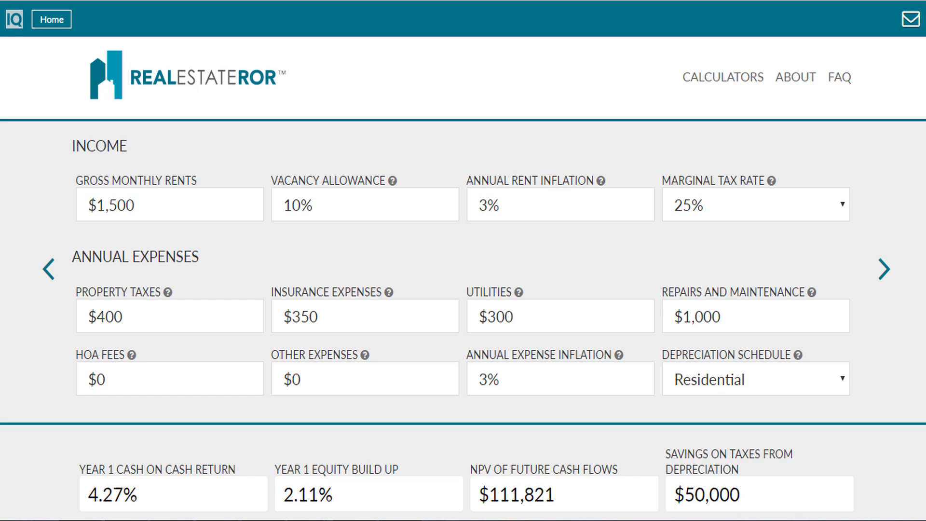
Step: Show the help explanation for the 4.27% Year 1 cash-on-cash return
{"action": "scroll", "coordinate": [463, 278], "scroll_direction": "down", "scroll_amount": 1}
{"action": "scroll", "coordinate": [463, 278], "scroll_direction": "up", "scroll_amount": 1}
{"action": "mouse_move", "coordinate": [215, 494]}
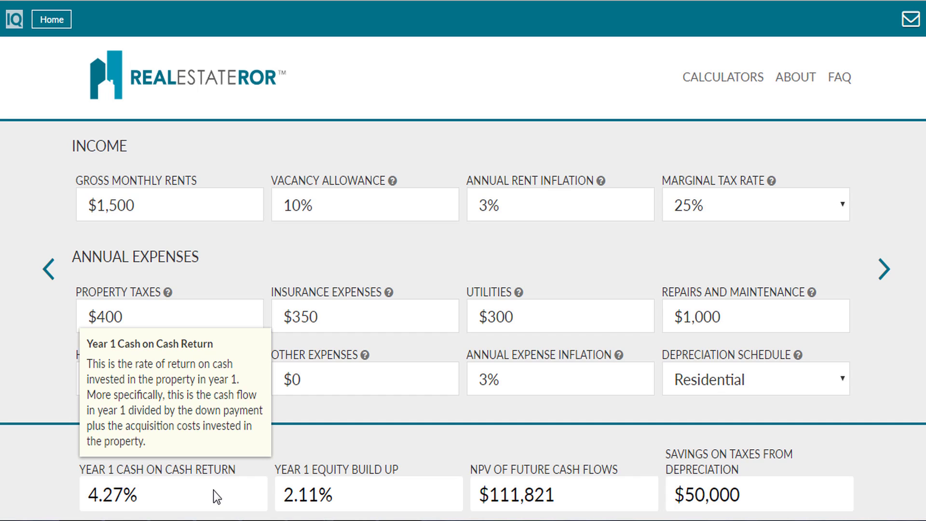